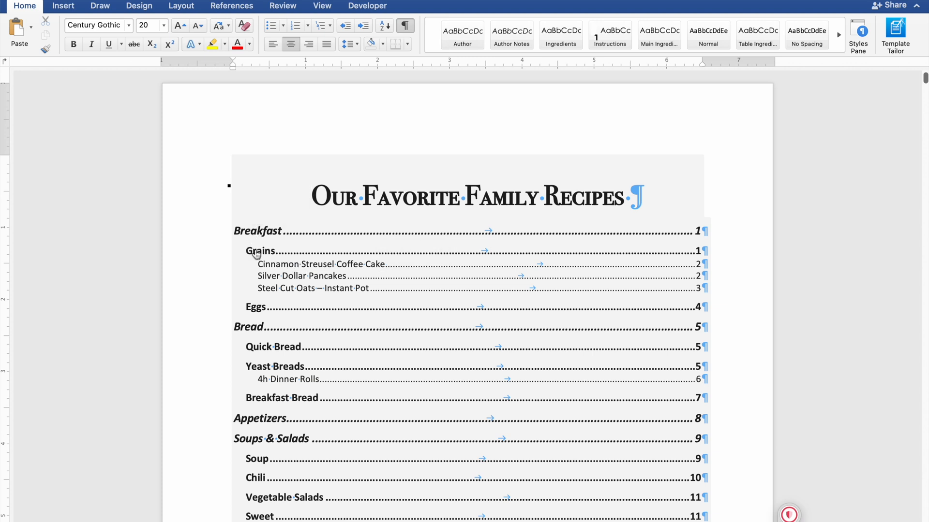
Go to the Breakfast section from the table of contents and check the Breakfast heading's style in the Styles pane
click(254, 233)
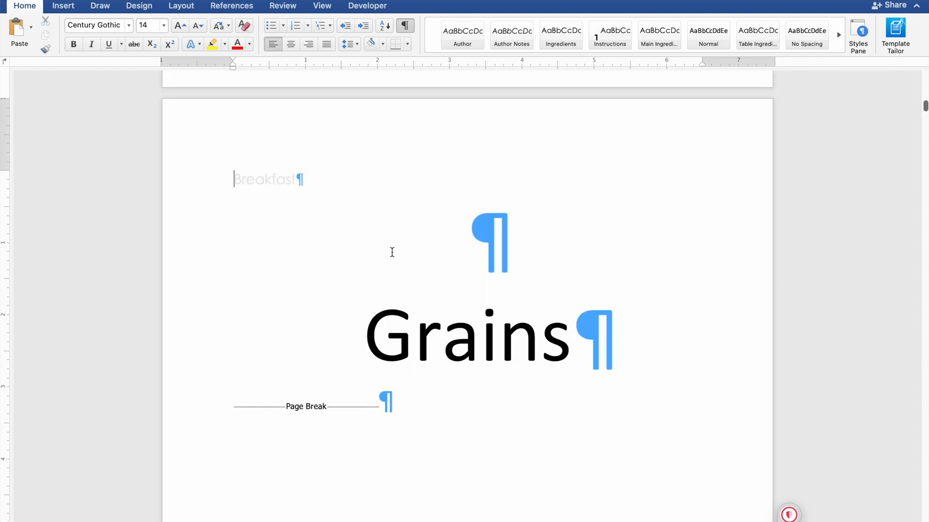
click(859, 32)
drag(141, 179, 211, 179)
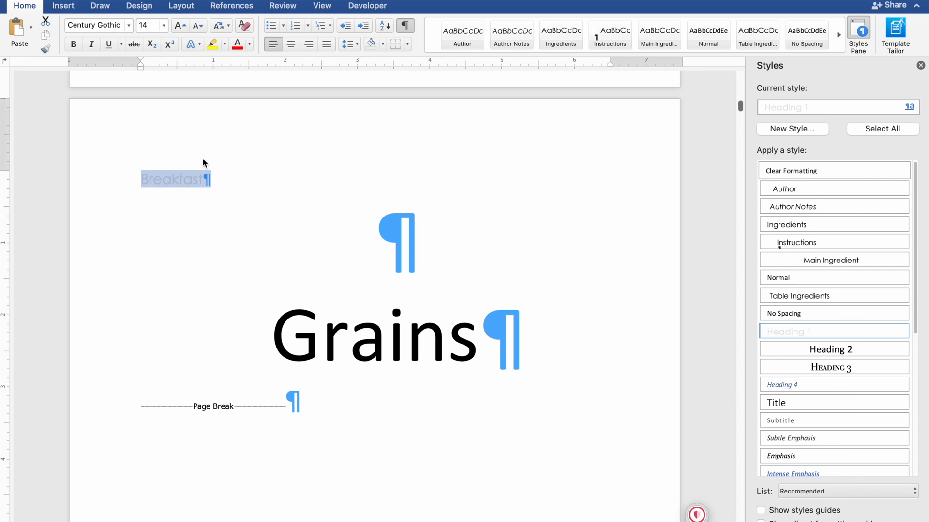
View the page header area above the Breakfast heading and return to the body text
double_click(234, 135)
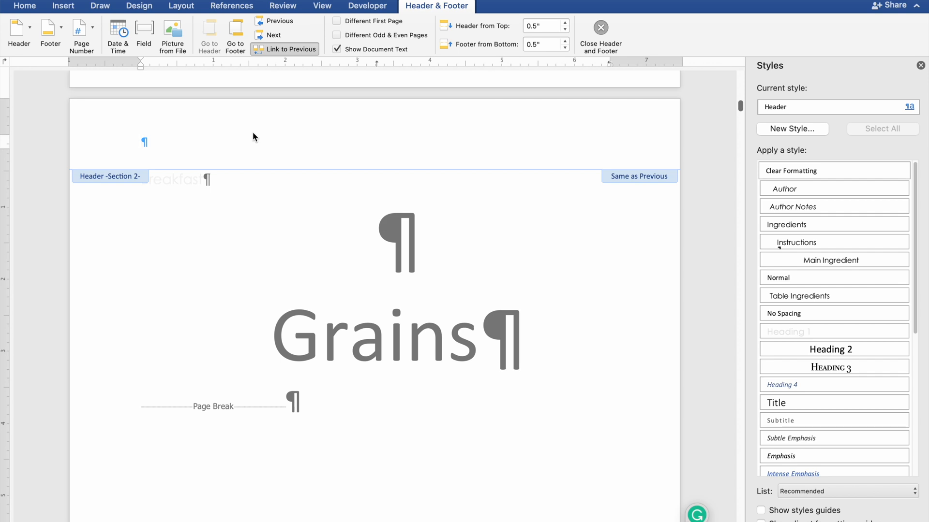
click(243, 234)
double_click(243, 234)
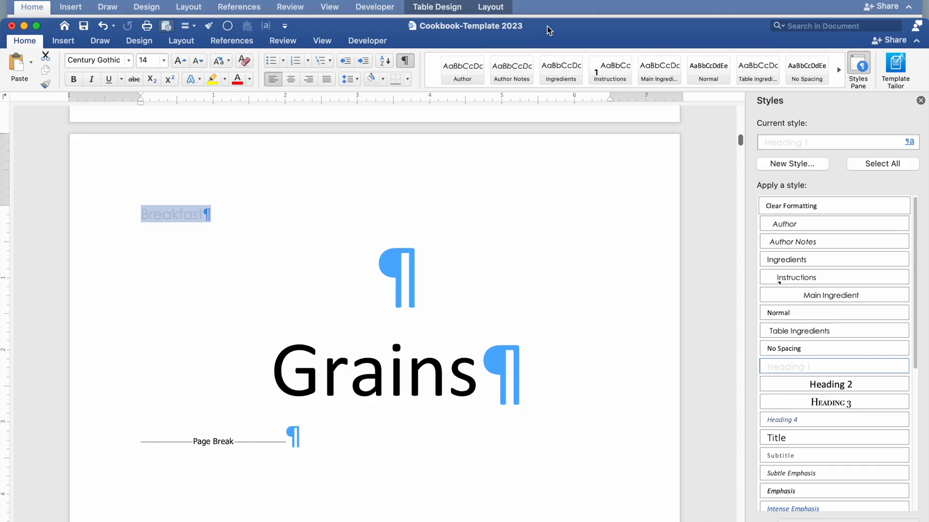
Switch to the Recipe Tables for Pictures document and copy its entire NO PICTURE table
click(546, 6)
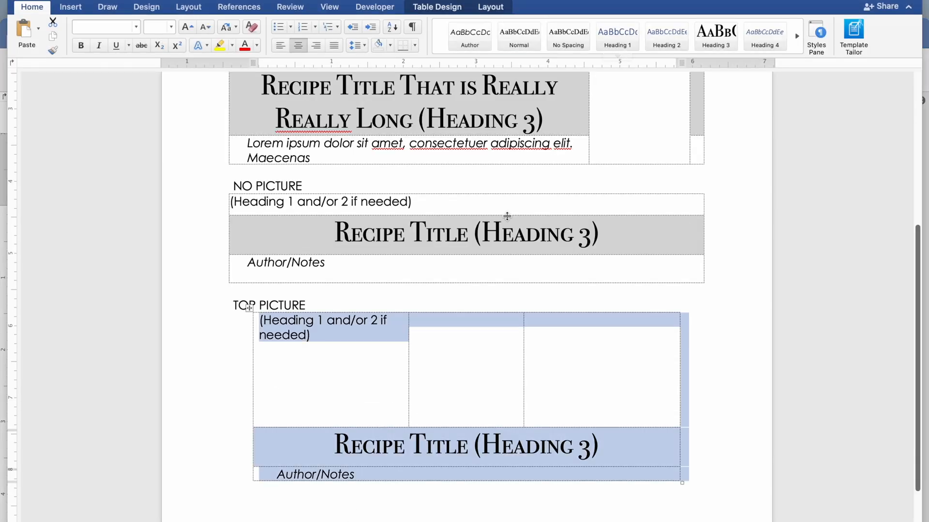
click(745, 304)
scroll(605, 305, up, 5)
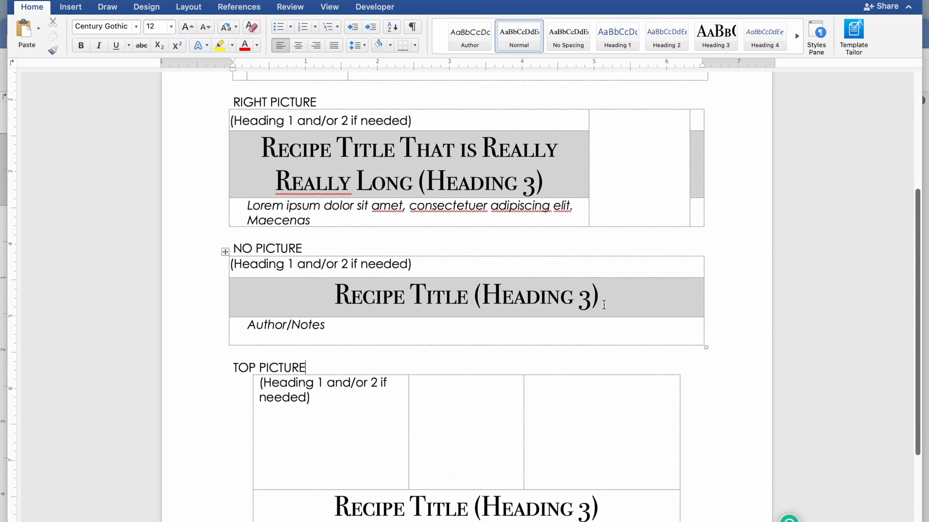
scroll(435, 213, up, 2)
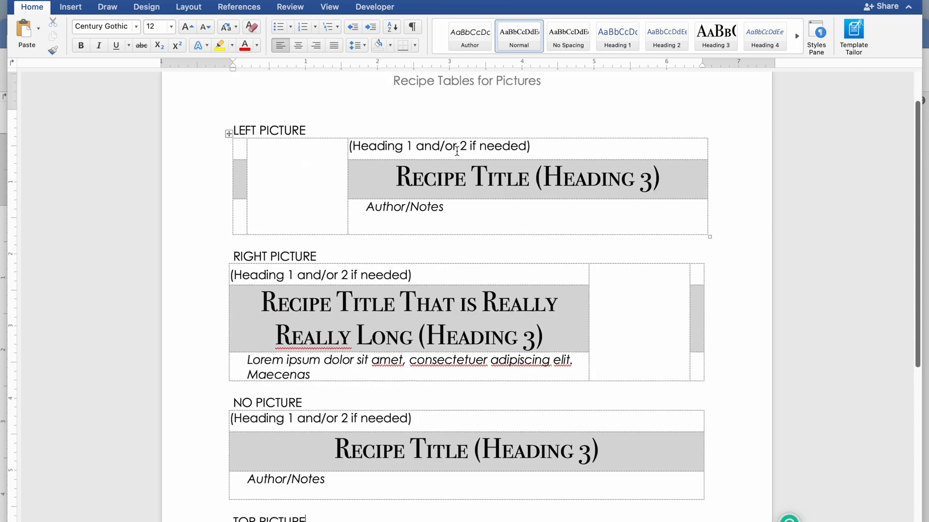
drag(535, 145, 348, 139)
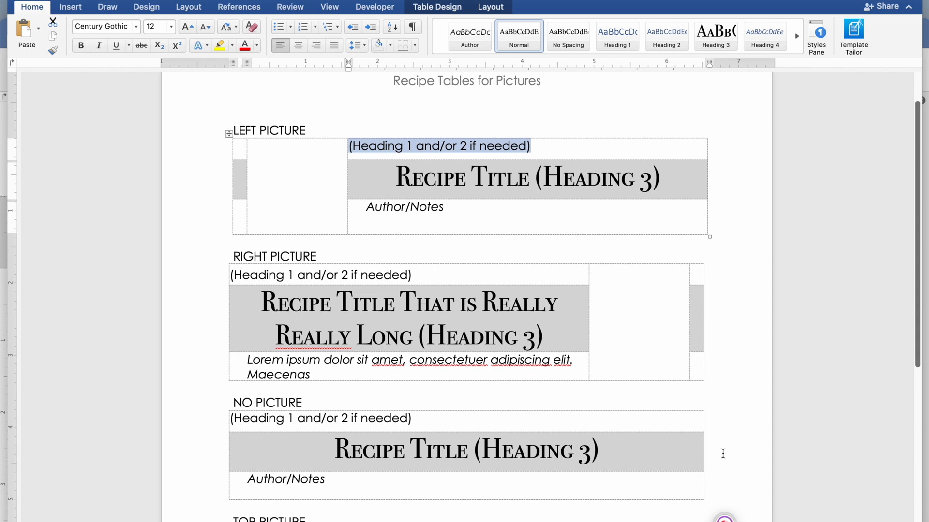
click(224, 408)
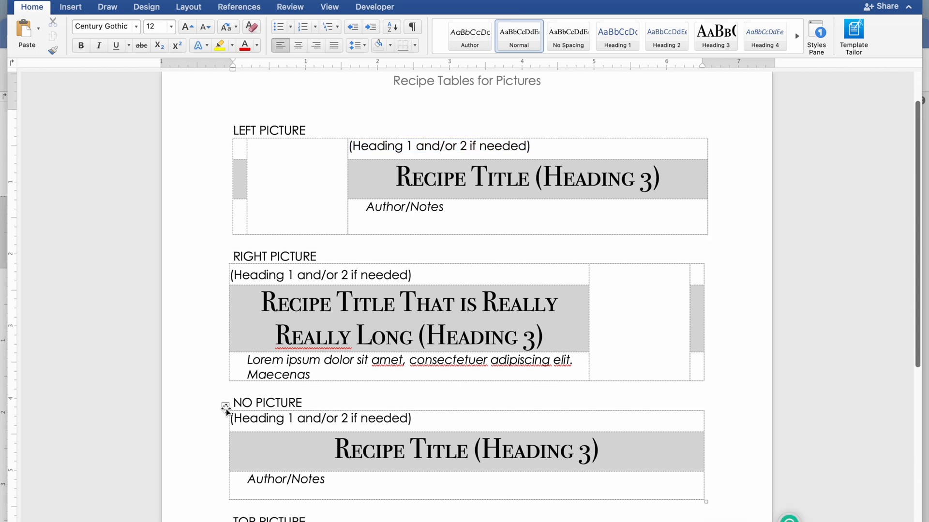
click(225, 409)
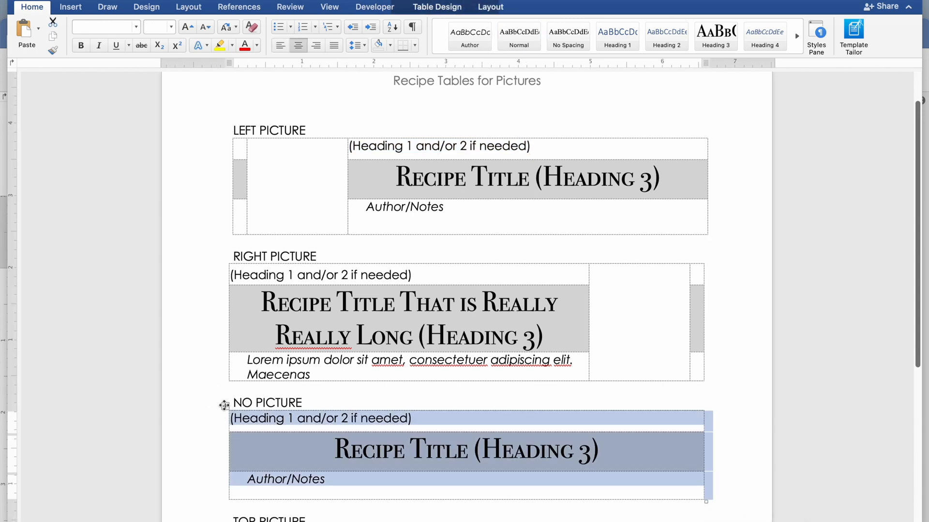
right_click(224, 407)
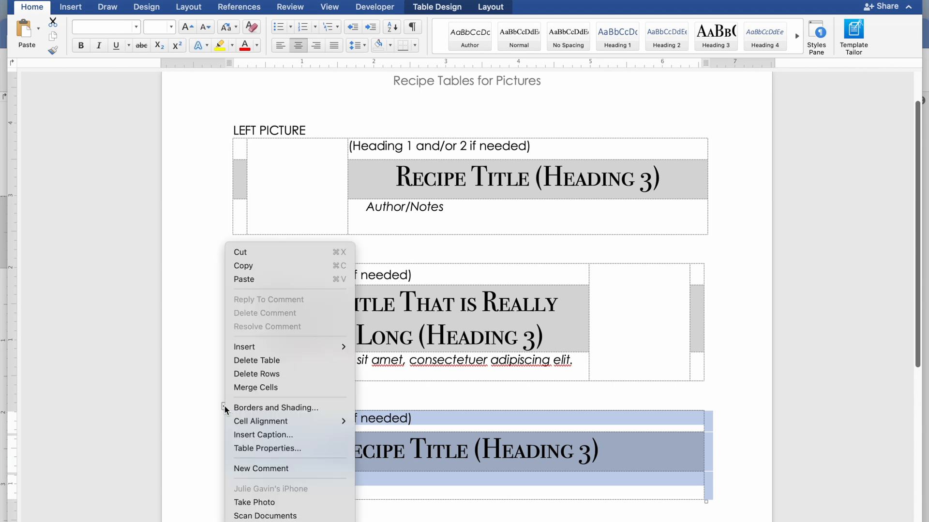
click(244, 265)
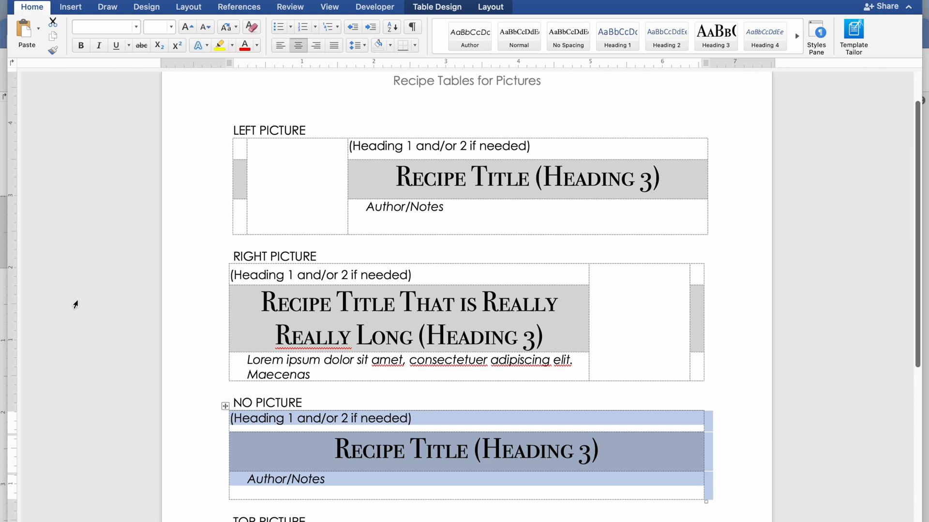
Switch back to Cookbook-Template 2023 and paste the copied table on a new line below the Grains heading
click(4, 230)
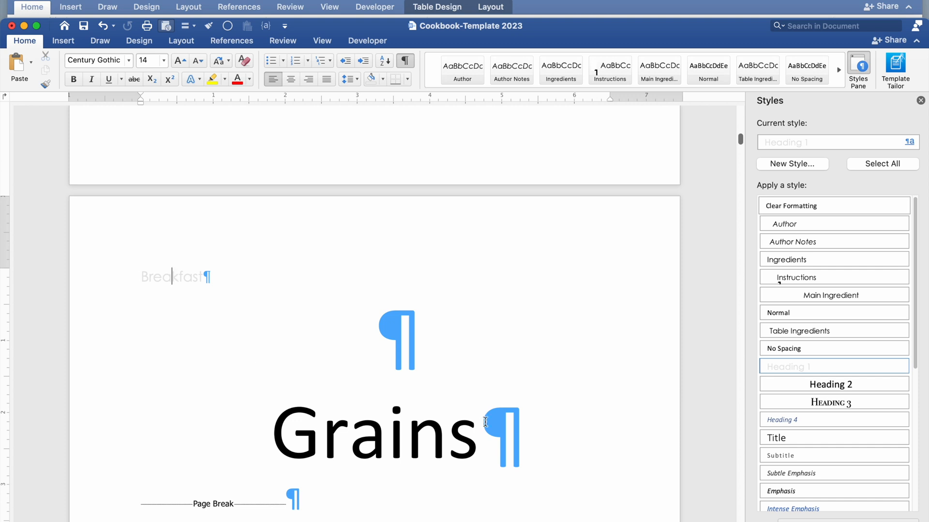
click(574, 429)
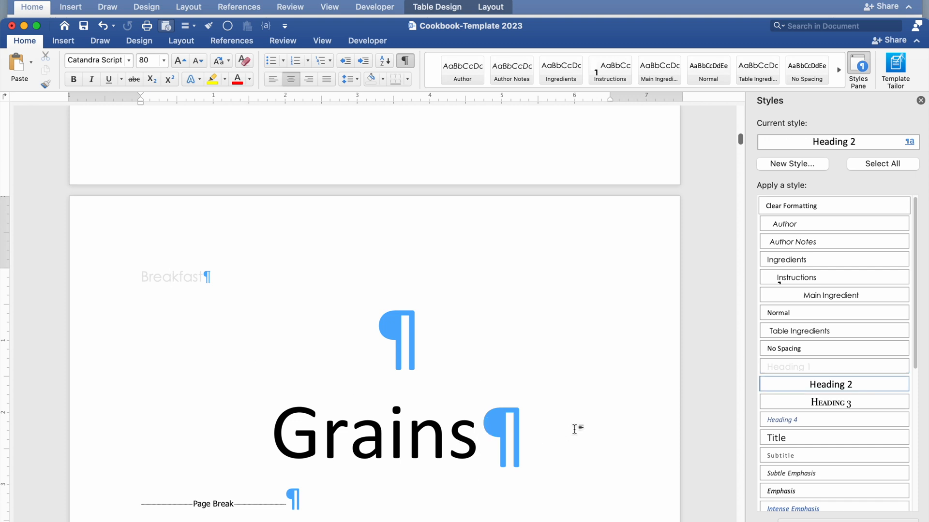
key(Return)
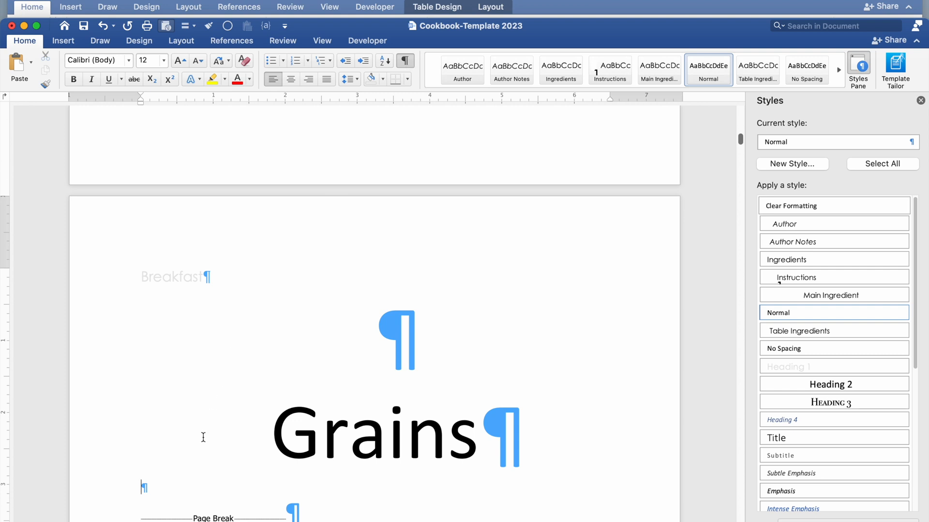
key(super+v)
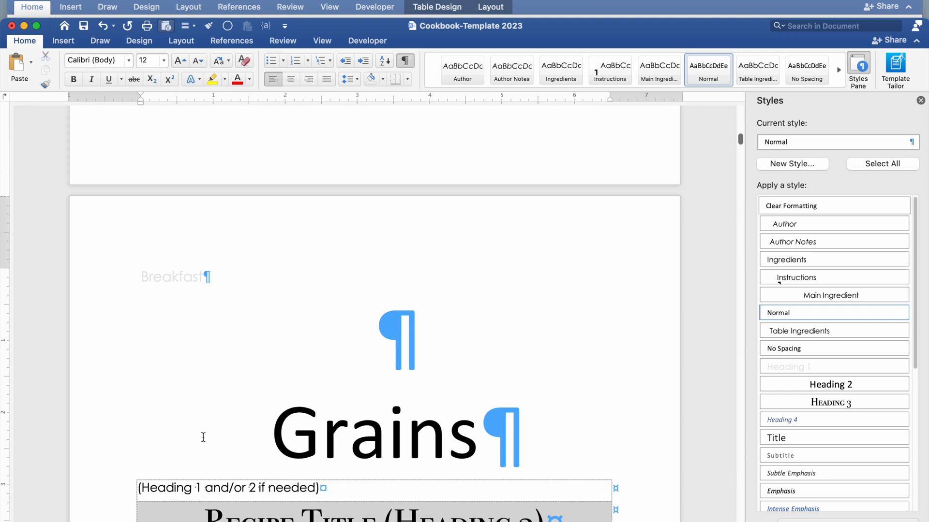
Delete the placeholder "(Heading 1 and/or 2 if needed)" from the first row of the pasted table
scroll(203, 437, down, 1)
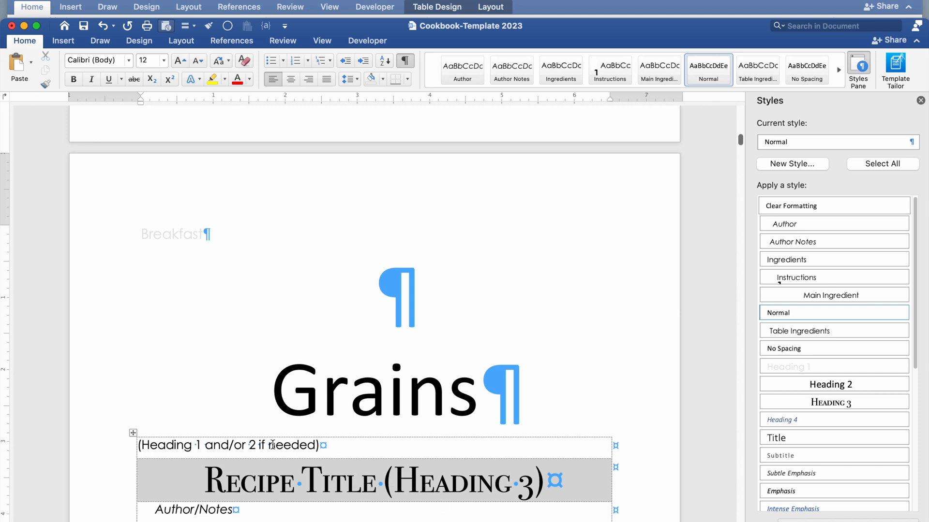
drag(320, 445, 145, 445)
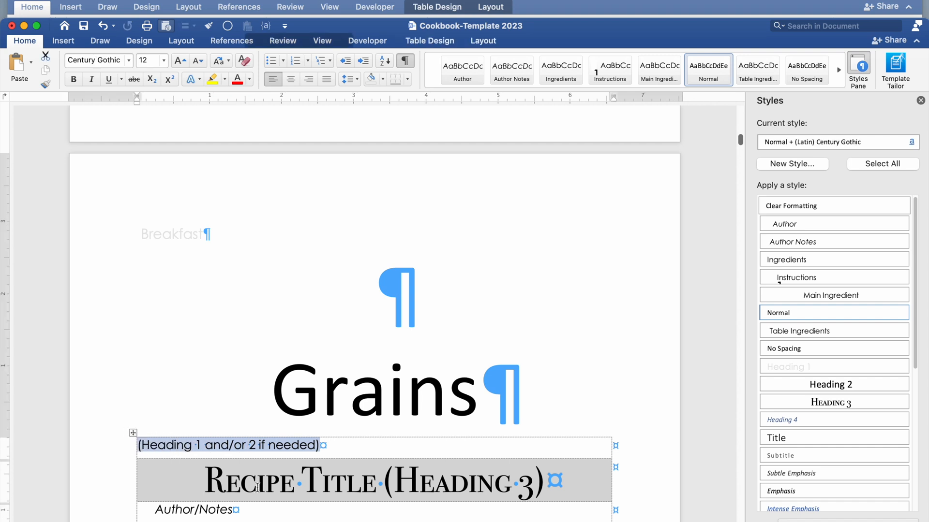
key(BackSpace)
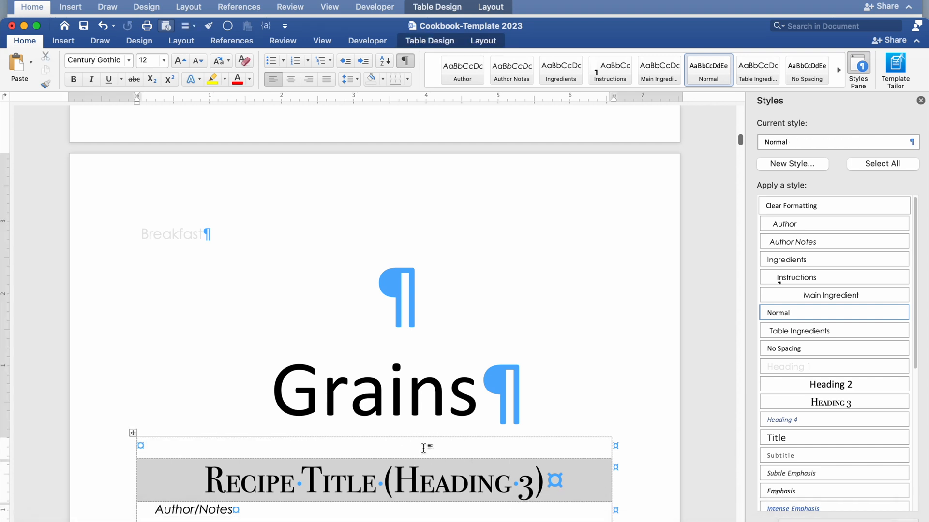
Start inserting a field in the table's empty first row, choosing TC from the Index and Tables category
scroll(194, 417, down, 2)
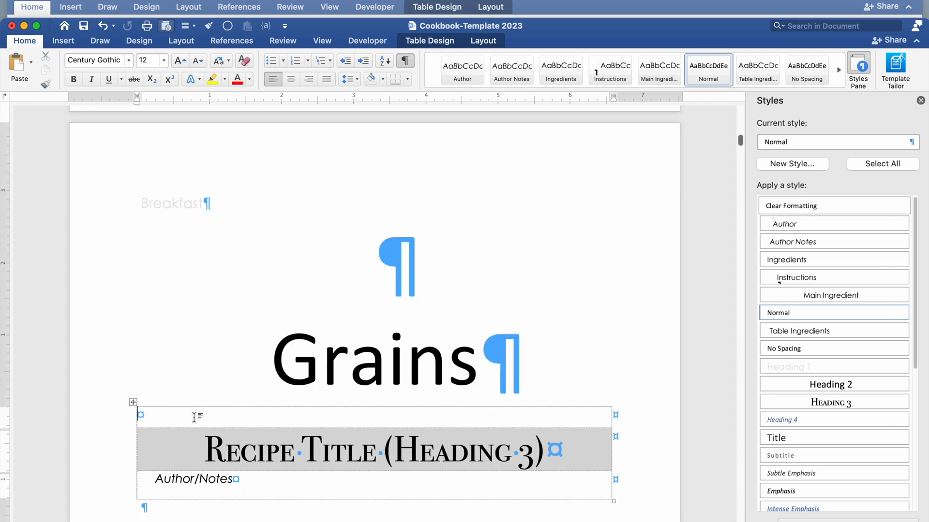
click(64, 43)
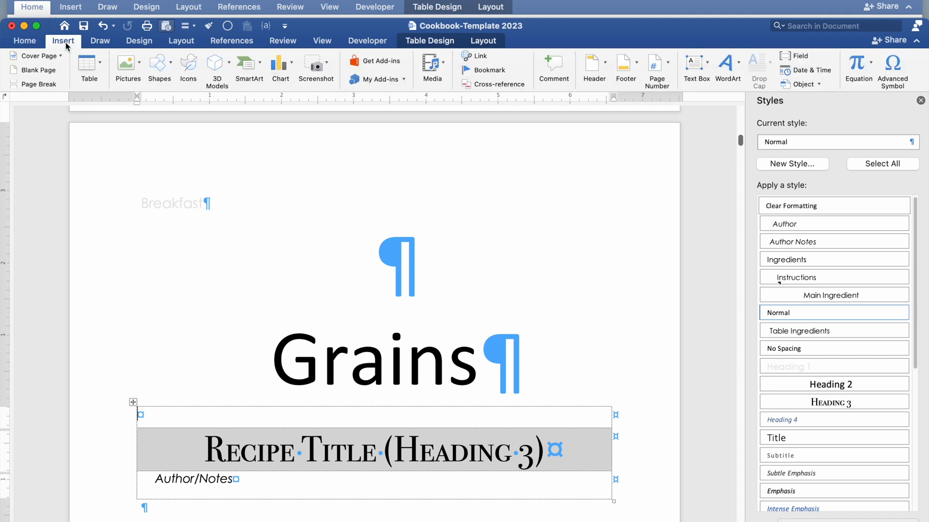
click(797, 57)
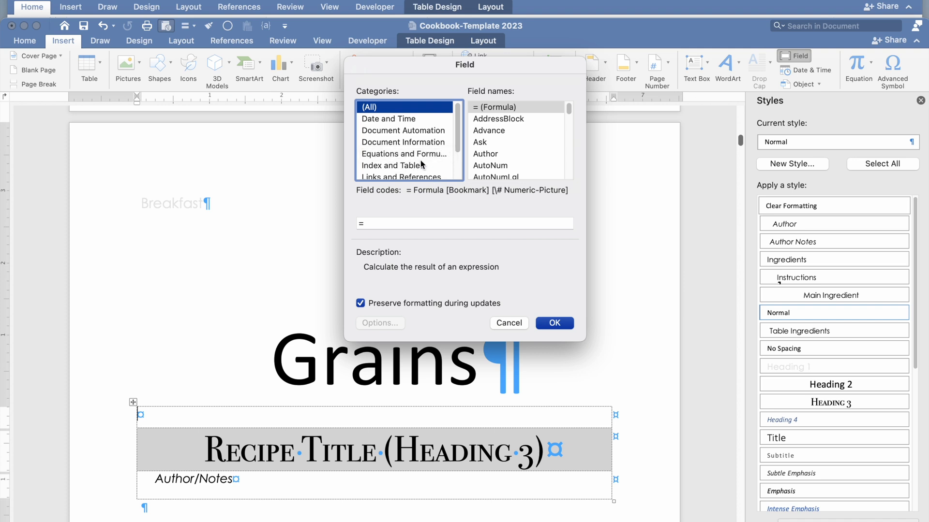
scroll(407, 170, down, 1)
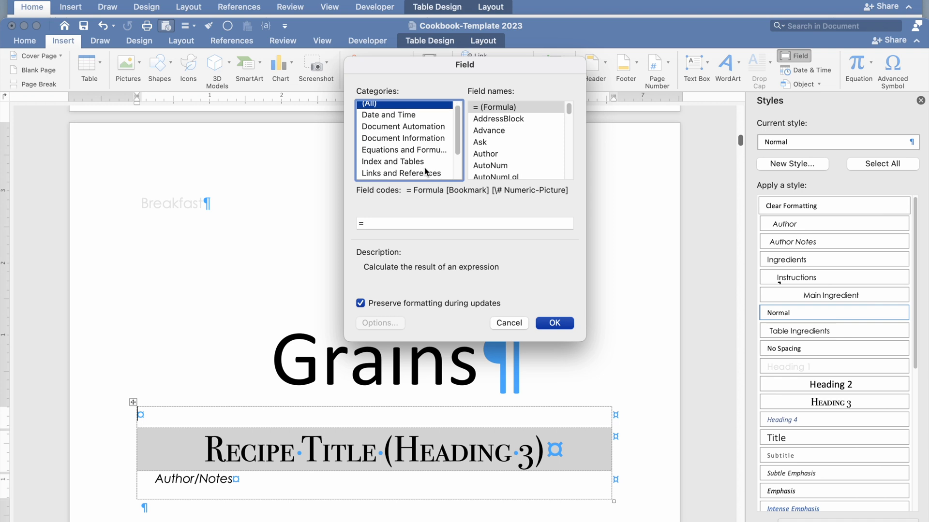
click(411, 163)
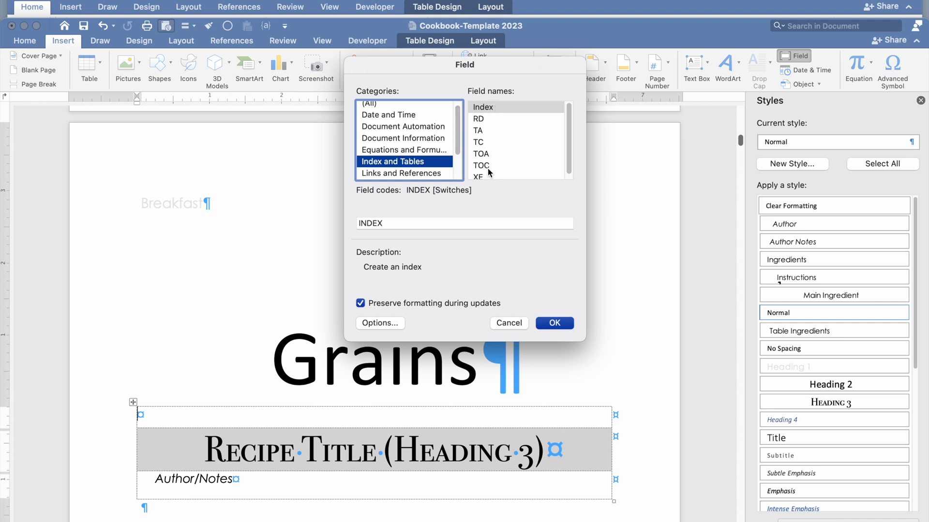
click(479, 142)
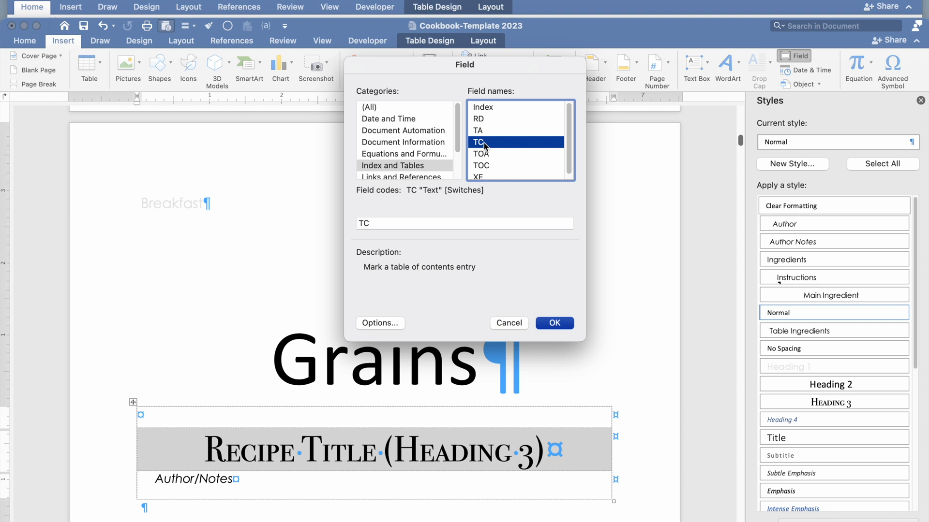
Extend the TC field code with the entry text "Breakfast" in quotation marks
click(371, 225)
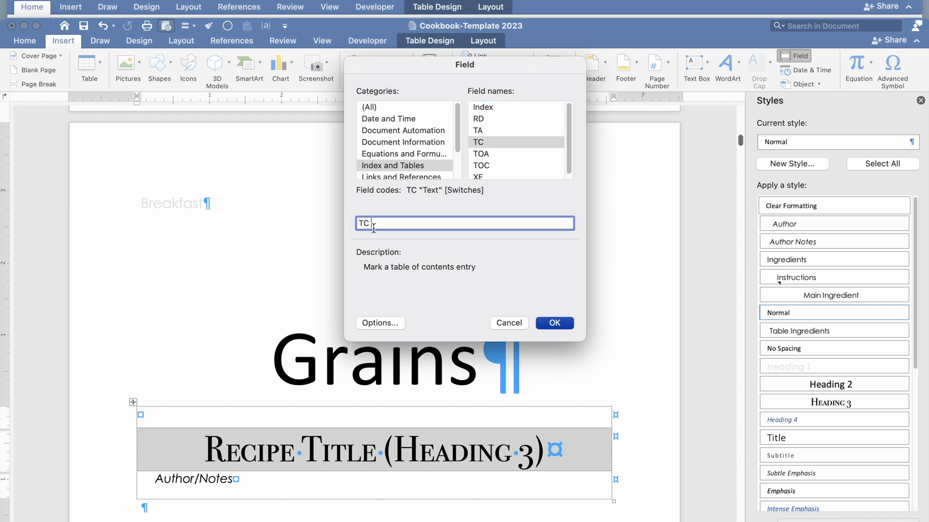
click(372, 224)
text(B)
key(BackSpace)
text("B)
text(akfast")
Add the \l switch with outline level 1 to the TC "Breakfast" field code and insert the field into the table's first row
click(380, 323)
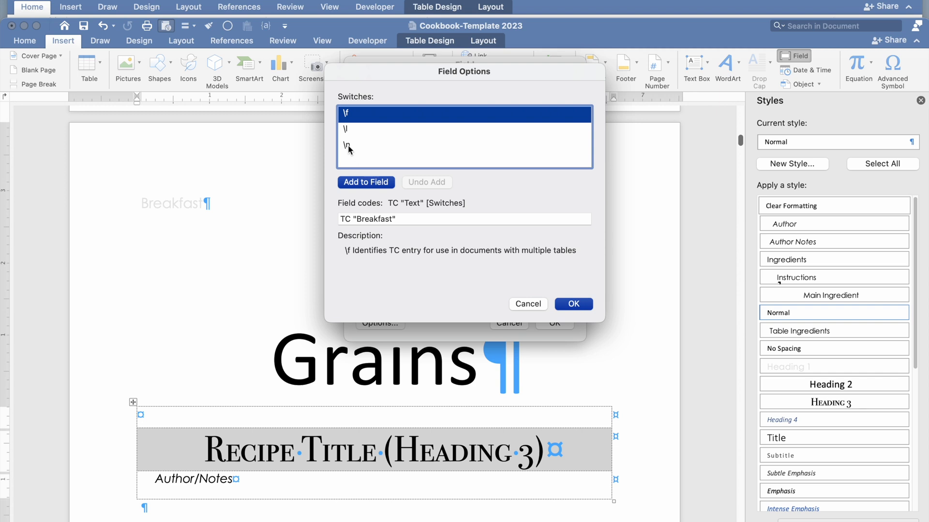
click(344, 128)
click(344, 112)
click(346, 130)
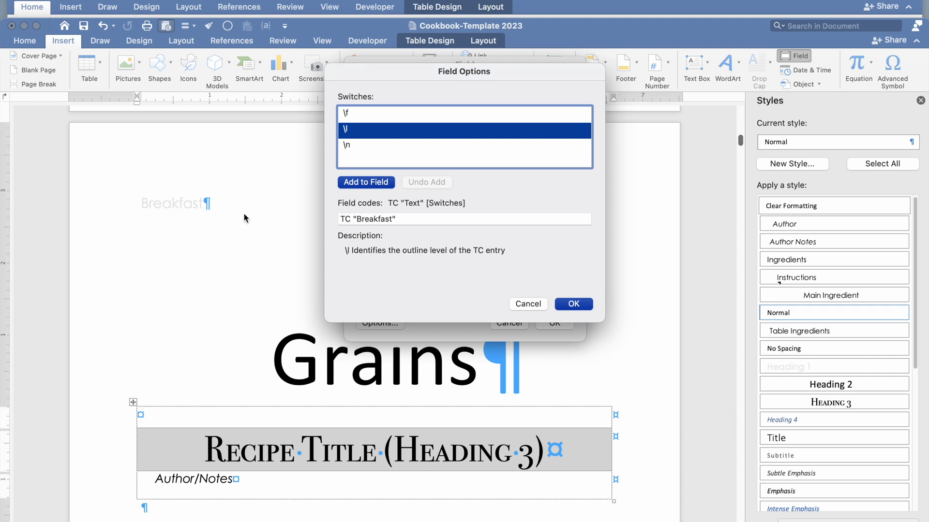
click(348, 146)
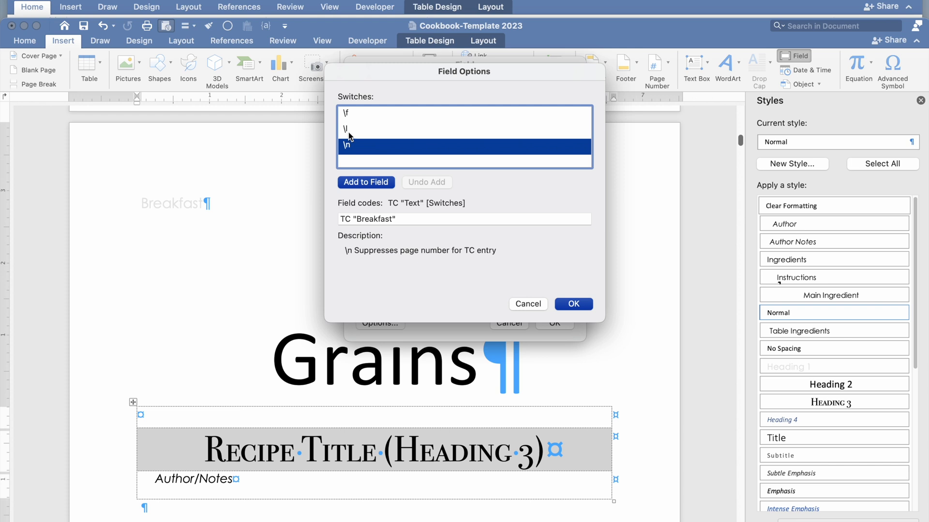
click(350, 134)
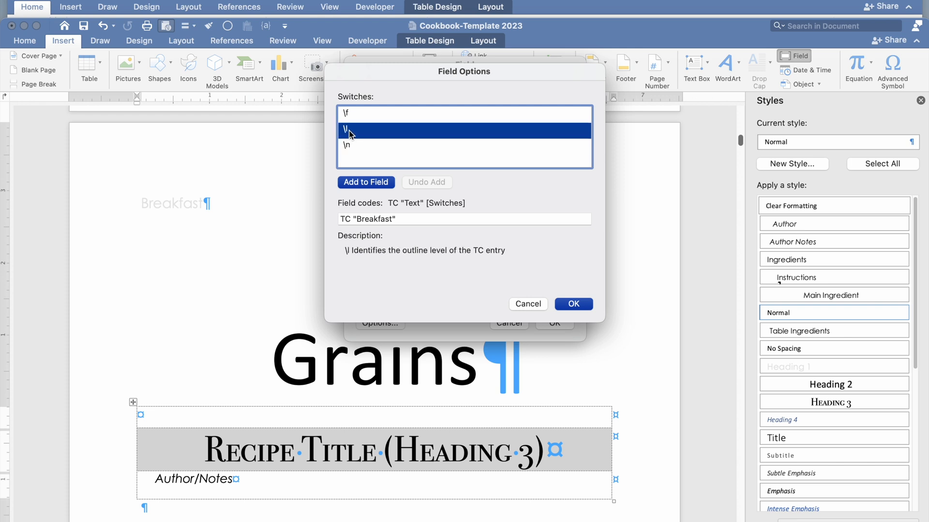
double_click(350, 134)
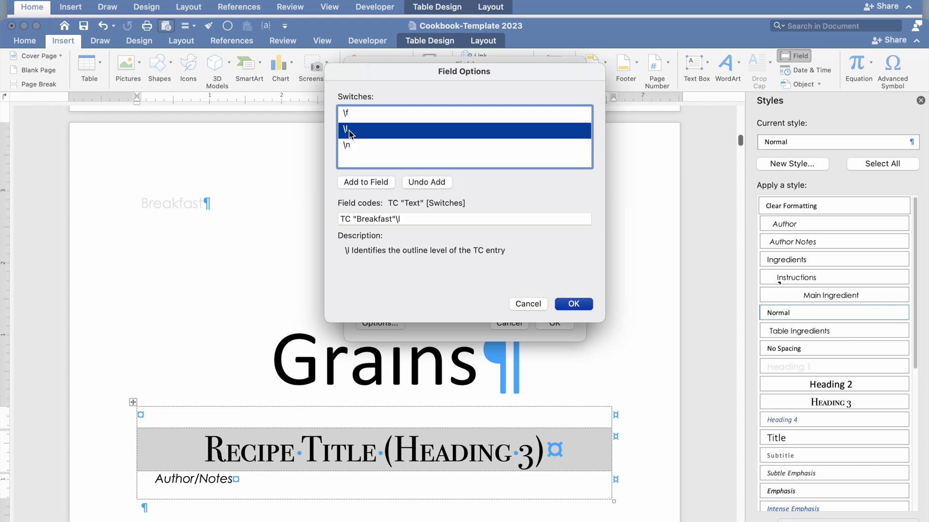
click(409, 219)
text(1)
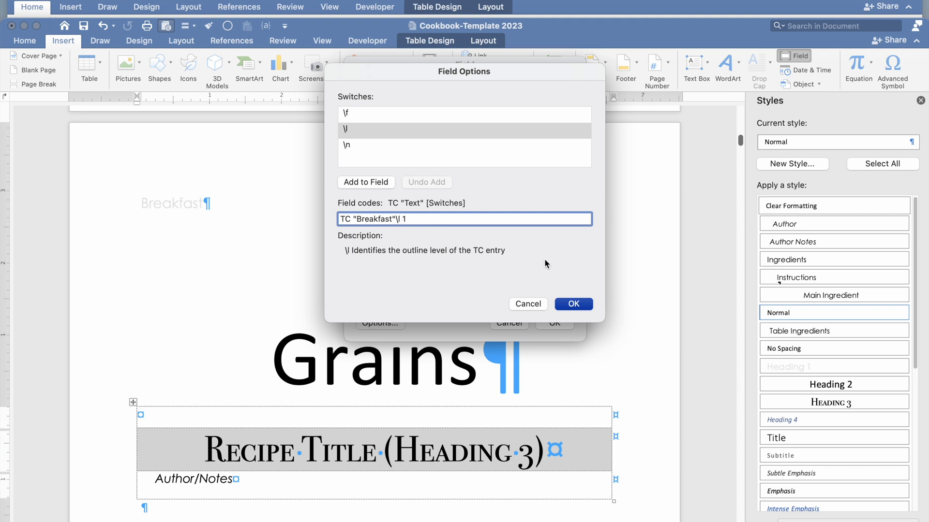
click(579, 306)
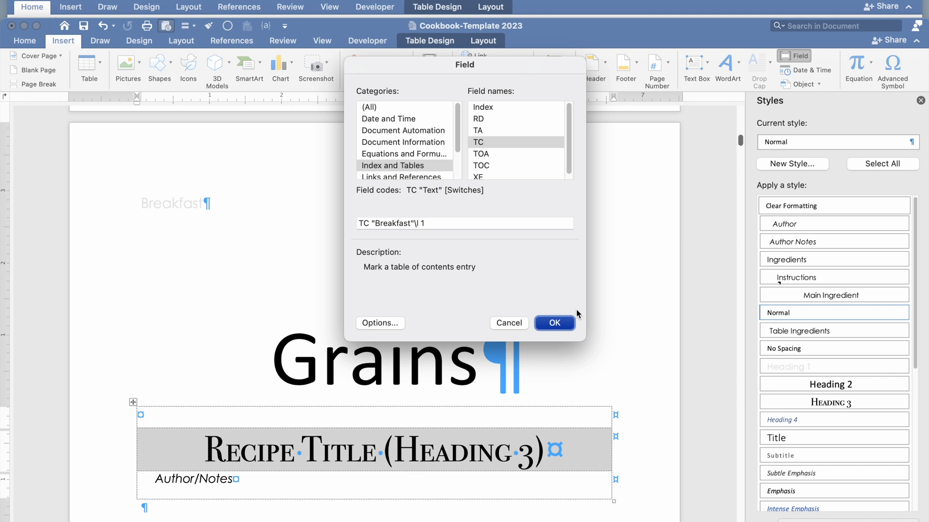
click(564, 325)
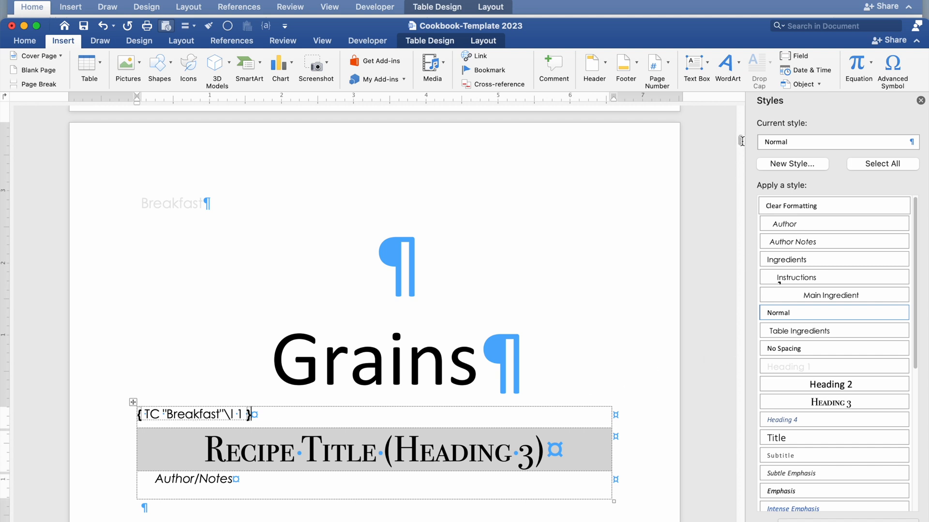
scroll(257, 295, down, 3)
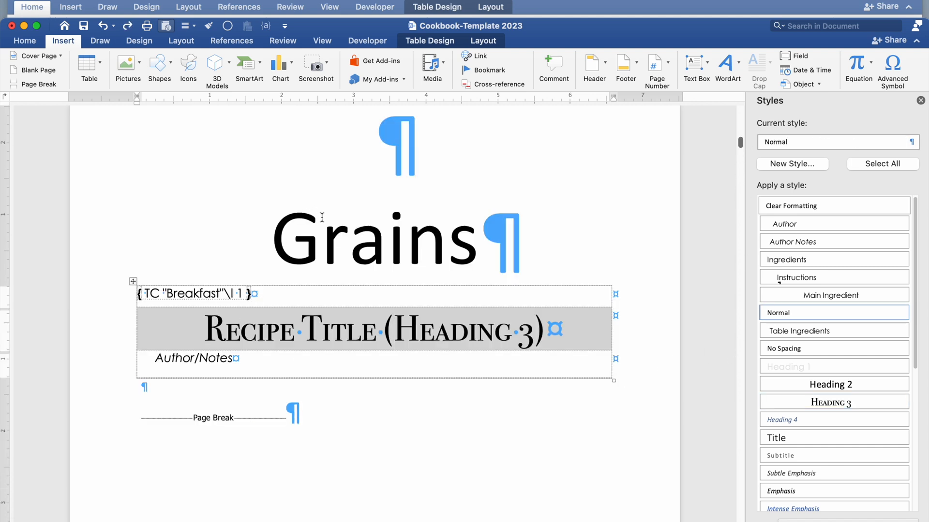
Start a second TC field beside the "Breakfast" one in the recipe table's first row, with the entry text "Grains" in quotation marks
scroll(322, 218, up, 2)
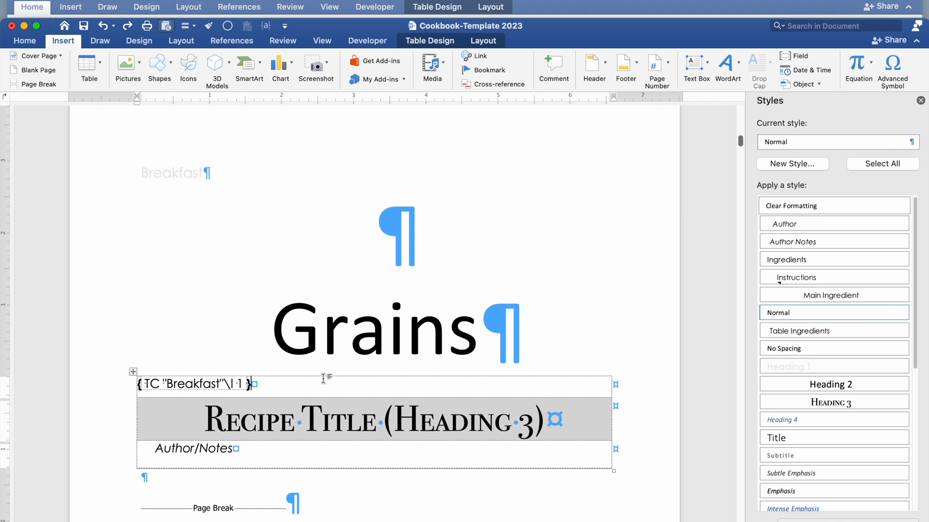
click(795, 57)
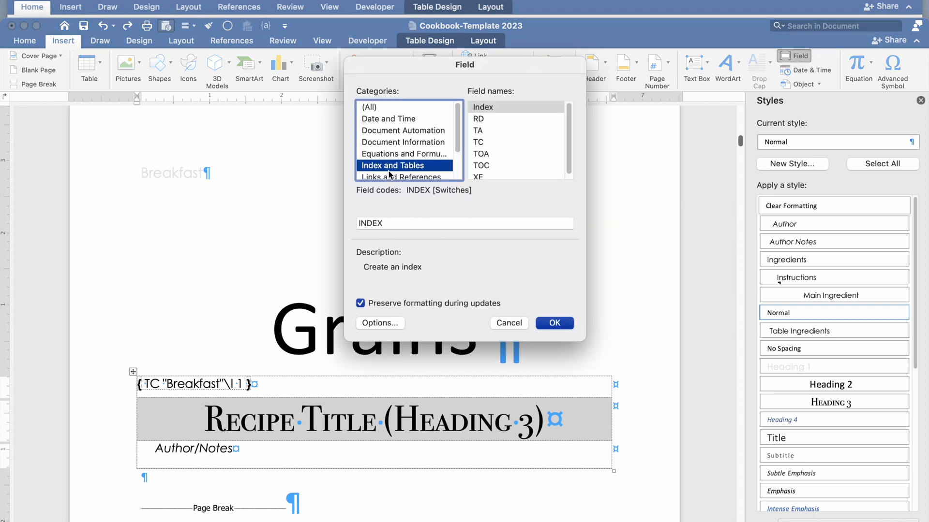
click(478, 143)
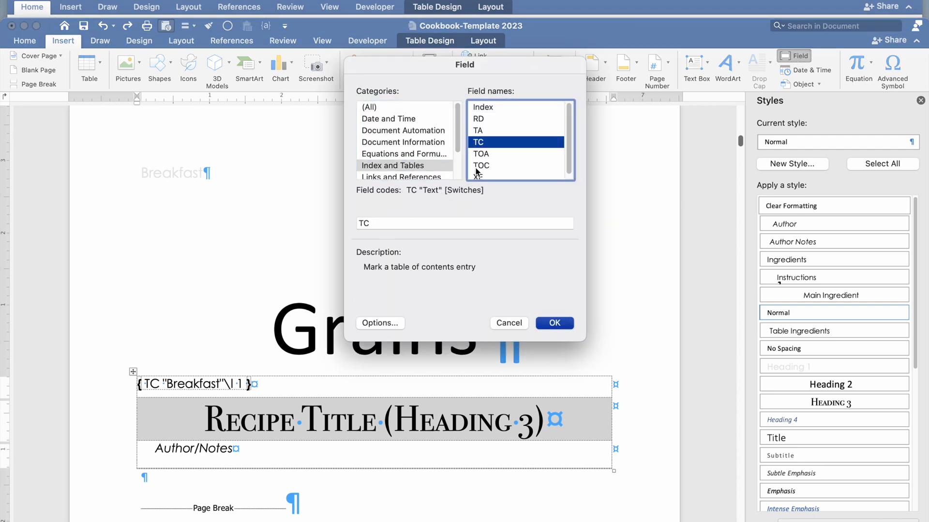
click(406, 225)
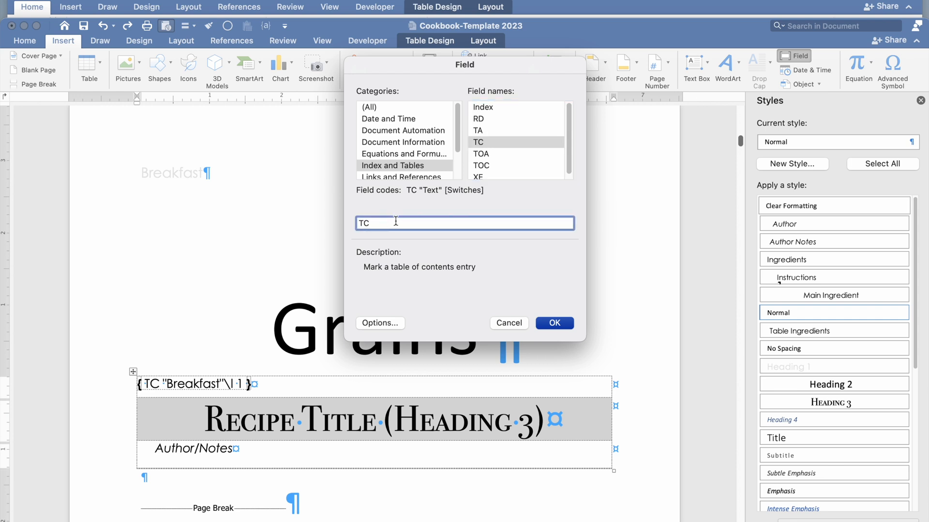
text("Grains")
Add the \l switch with outline level 2 to the TC "Grains" field code and insert the field
click(376, 323)
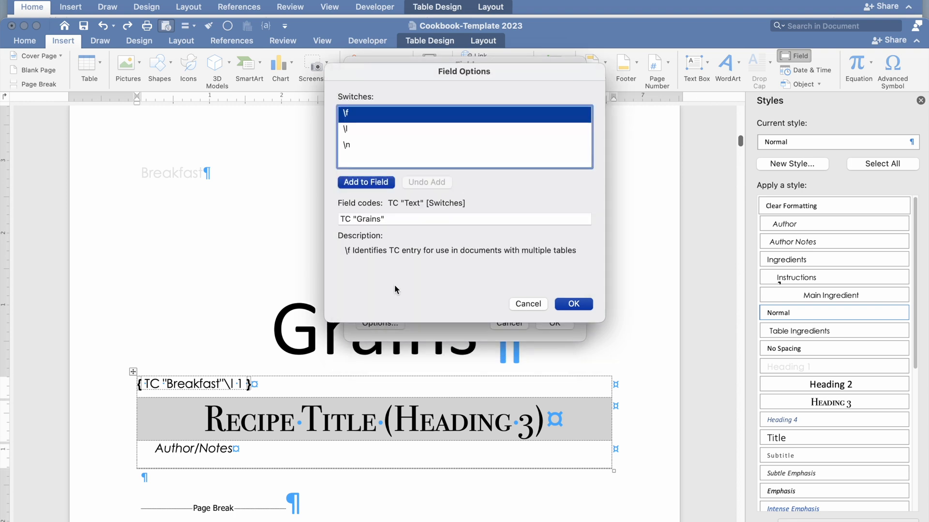
click(347, 130)
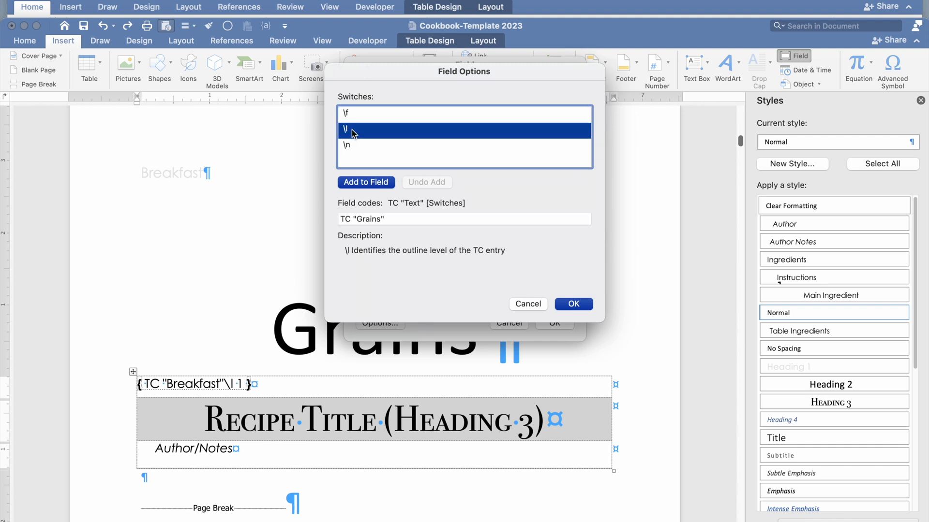
click(366, 182)
click(394, 220)
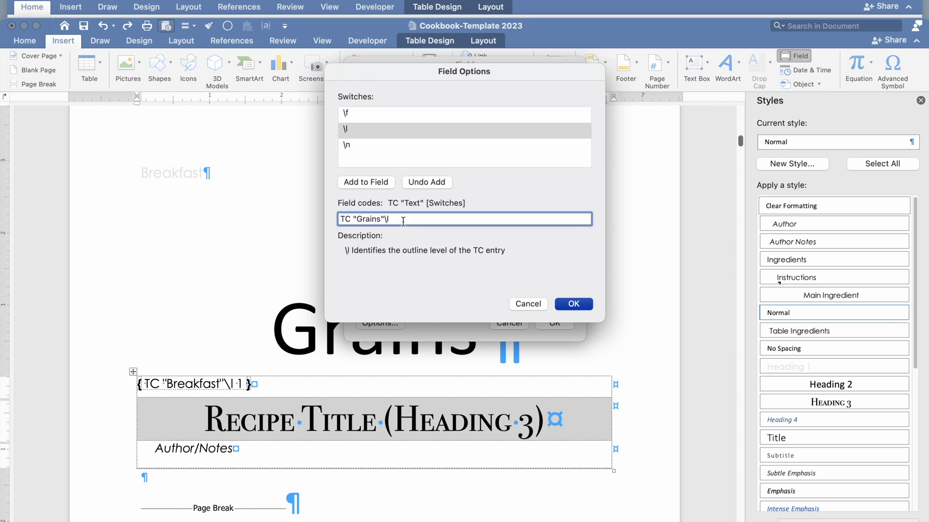
text(2)
click(575, 305)
click(556, 322)
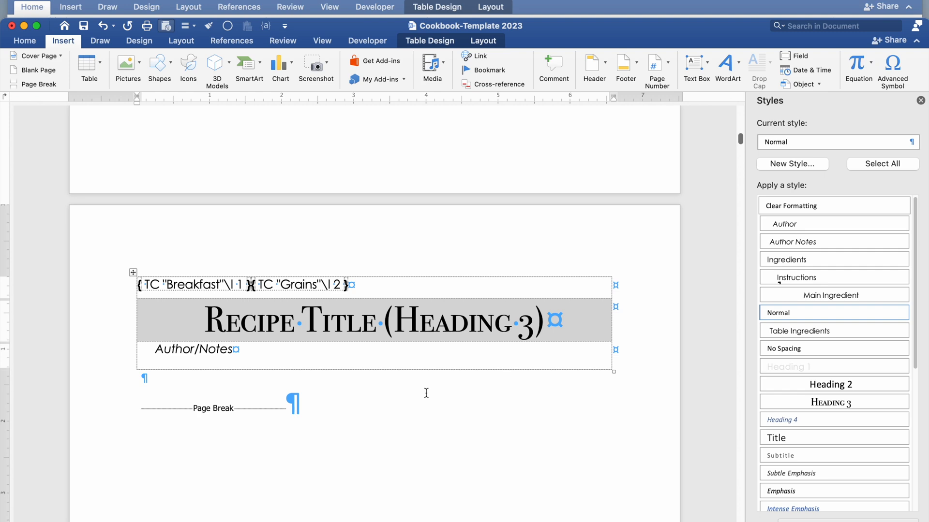
Remove the existing table of contents titled "Our Favorite Family Recipes" from the document's first page
scroll(426, 393, up, 20)
scroll(431, 397, up, 15)
click(209, 184)
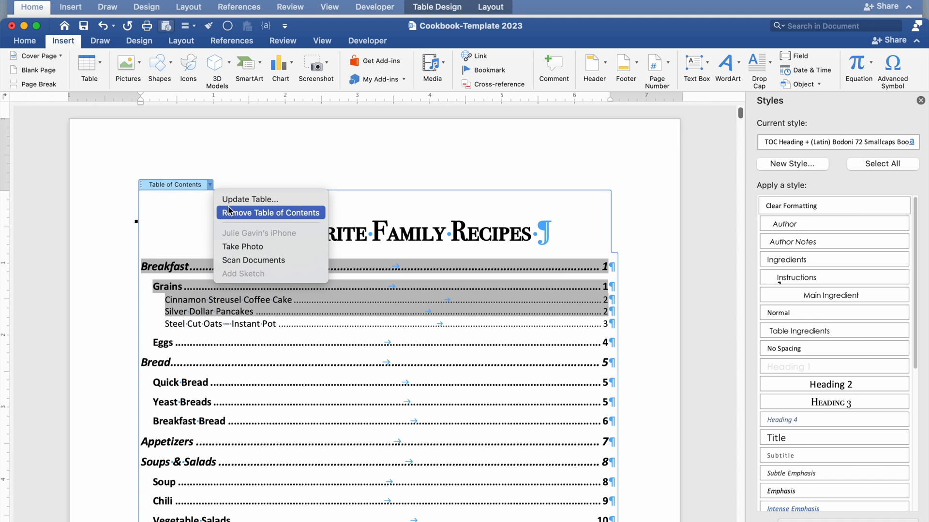
click(210, 185)
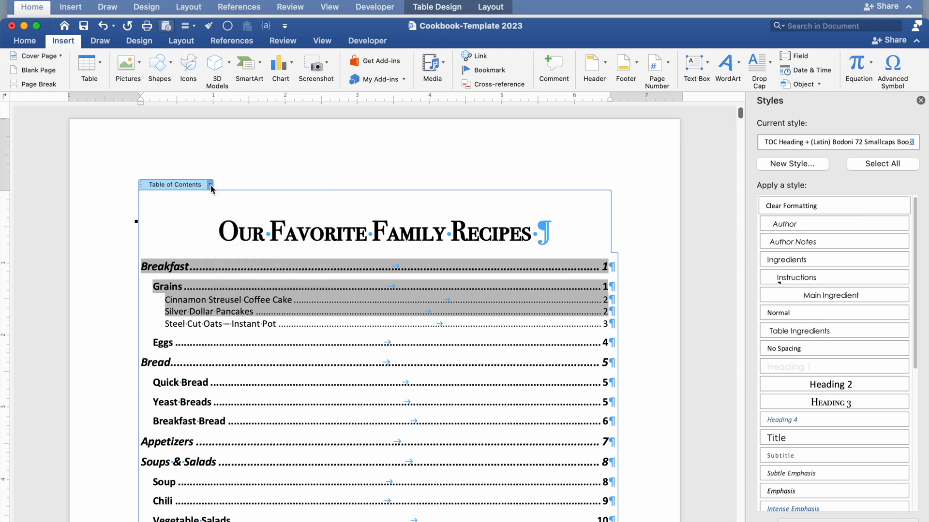
click(210, 184)
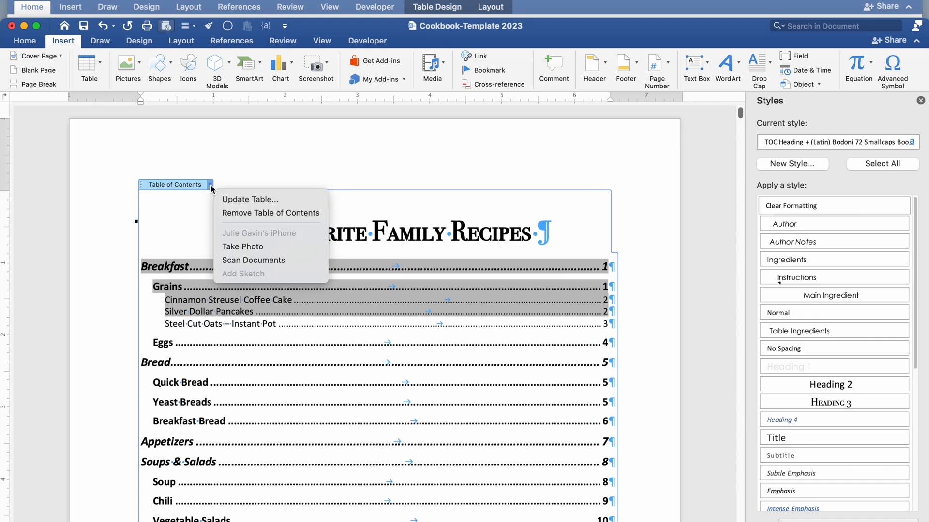
click(244, 215)
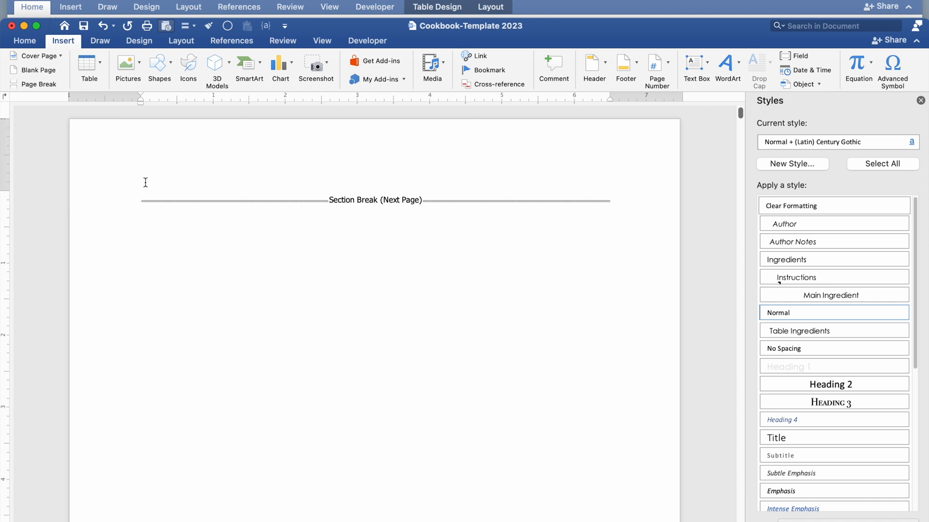
Start a custom table of contents on the emptied first page, preview several formats and choose From template
click(232, 42)
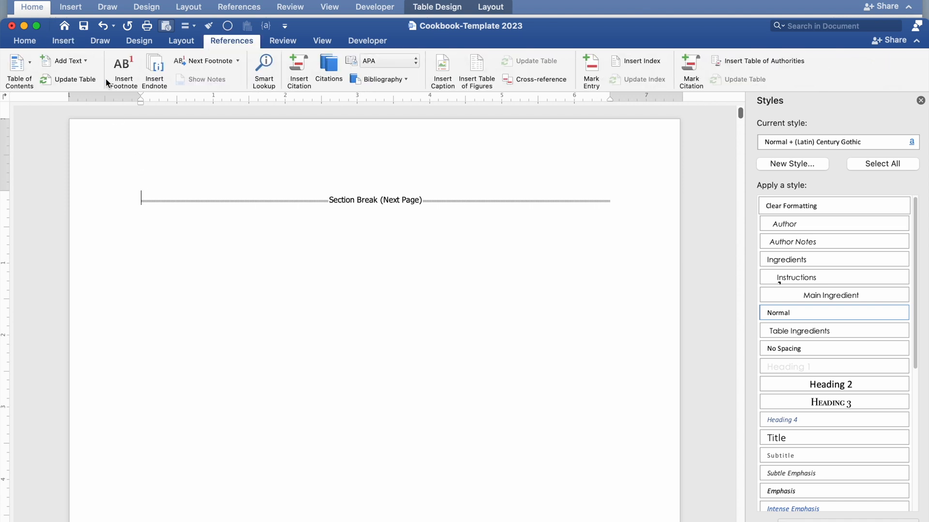
click(30, 64)
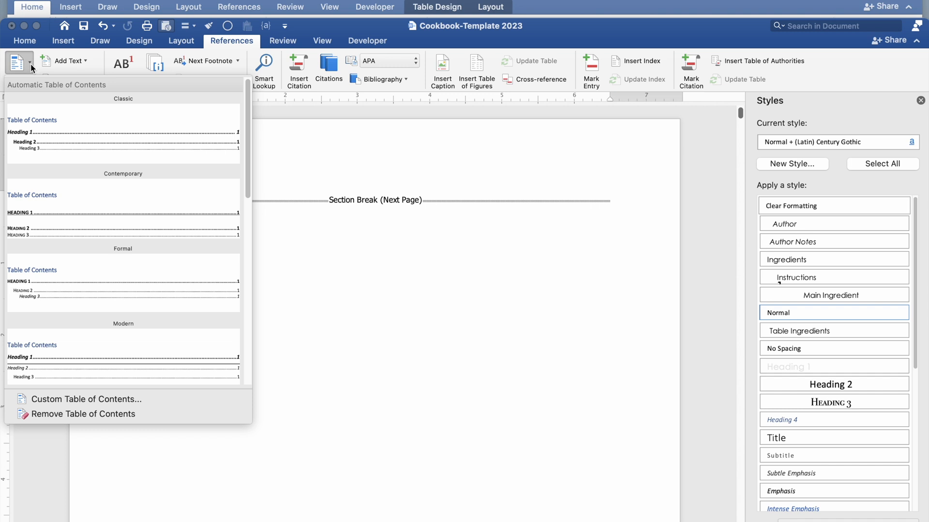
click(80, 403)
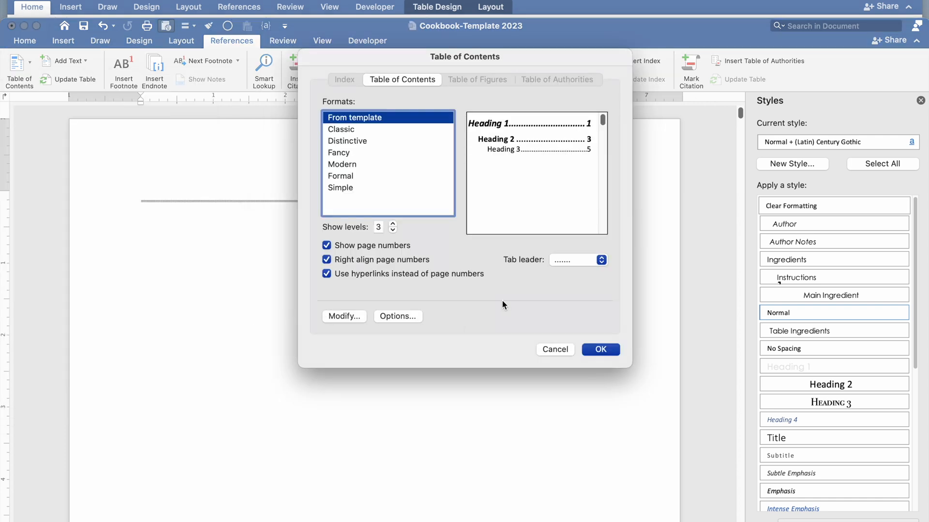
click(350, 130)
click(344, 140)
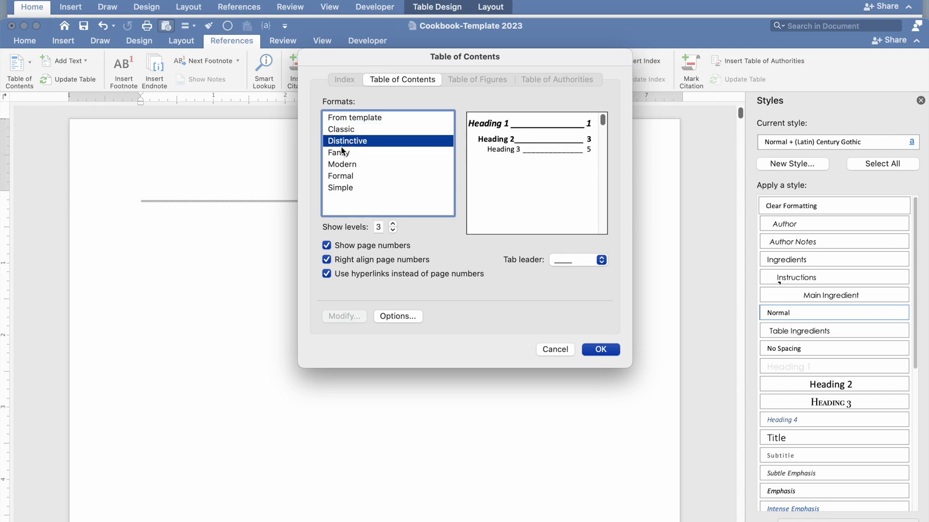
click(342, 152)
click(343, 165)
click(354, 118)
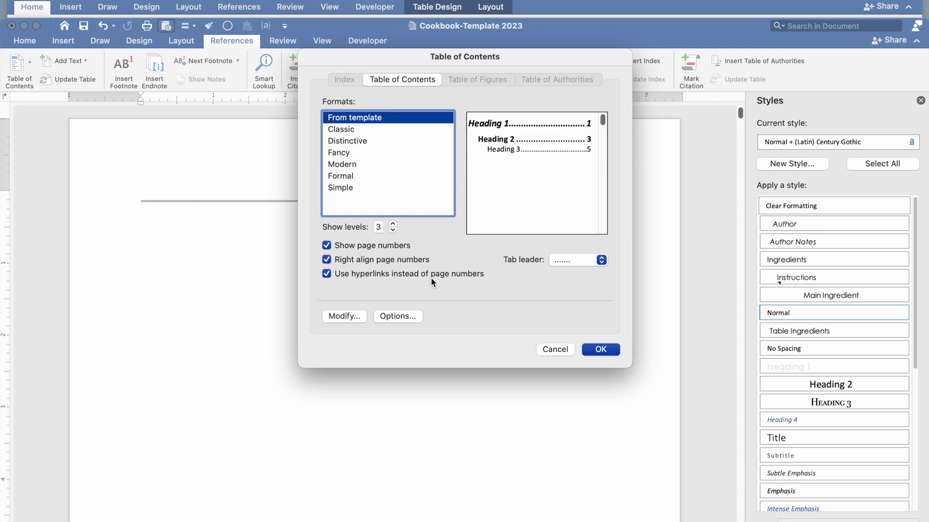
Include table entry fields among the sources for the table of contents and insert it
click(399, 315)
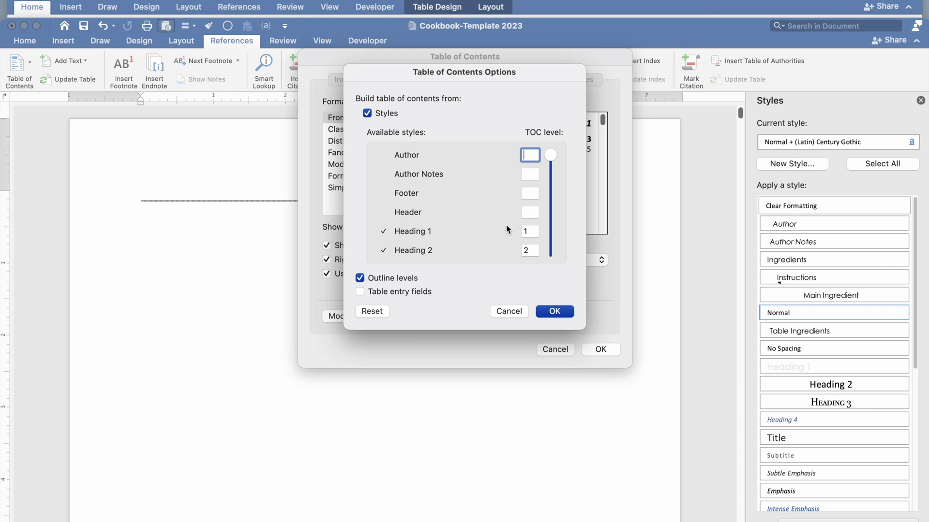
drag(550, 155, 550, 175)
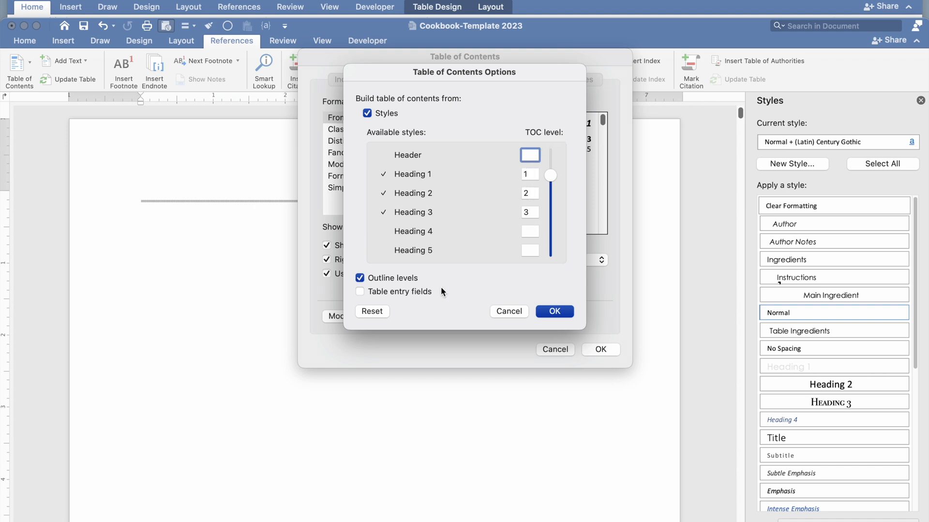
click(360, 292)
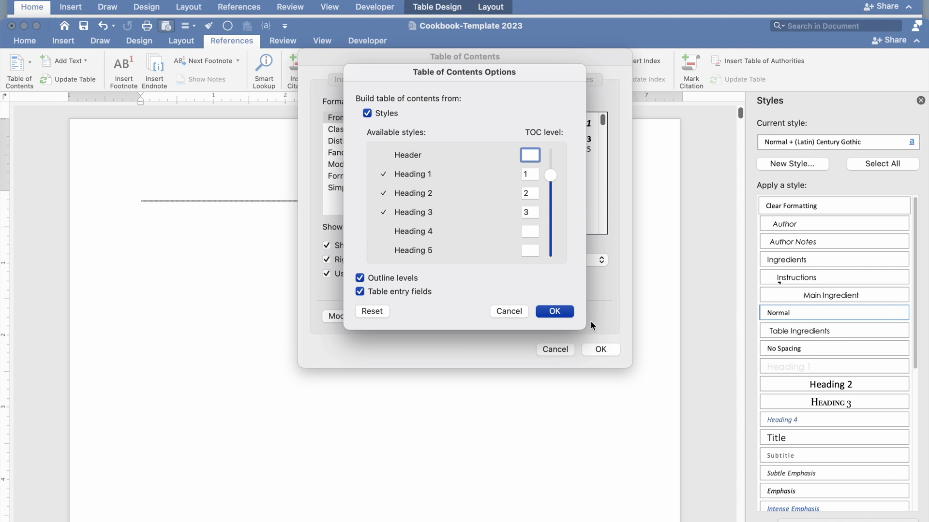
click(559, 314)
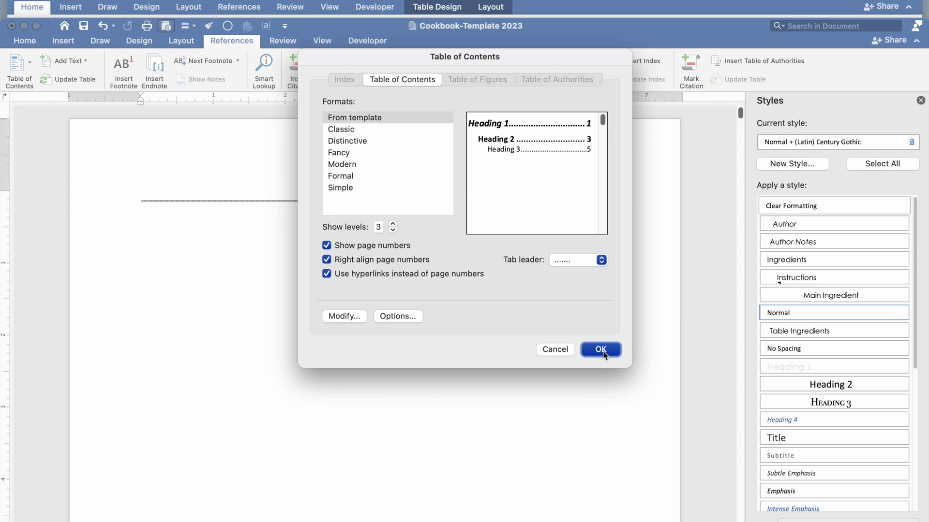
click(601, 350)
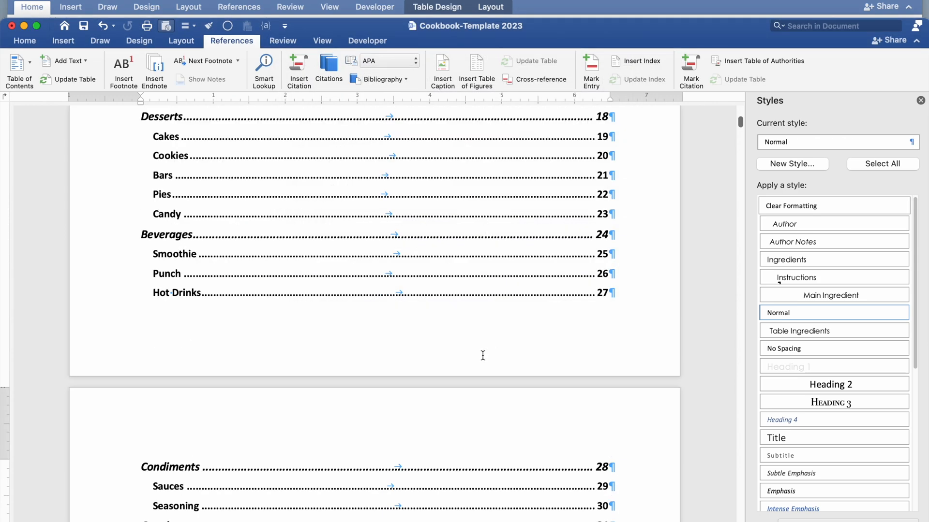
Follow the Breakfast entry in the new table of contents and toggle the formatting marks off and on at the recipe table
scroll(469, 348, up, 10)
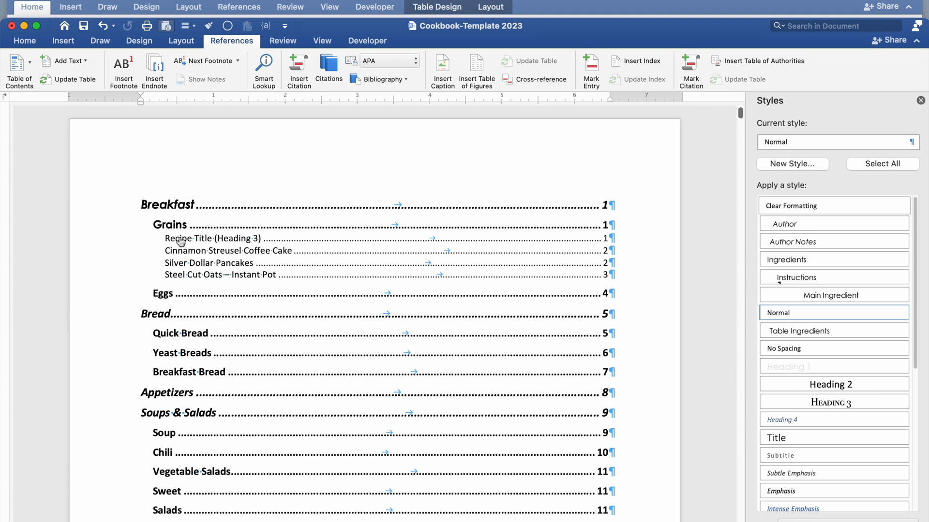
click(164, 207)
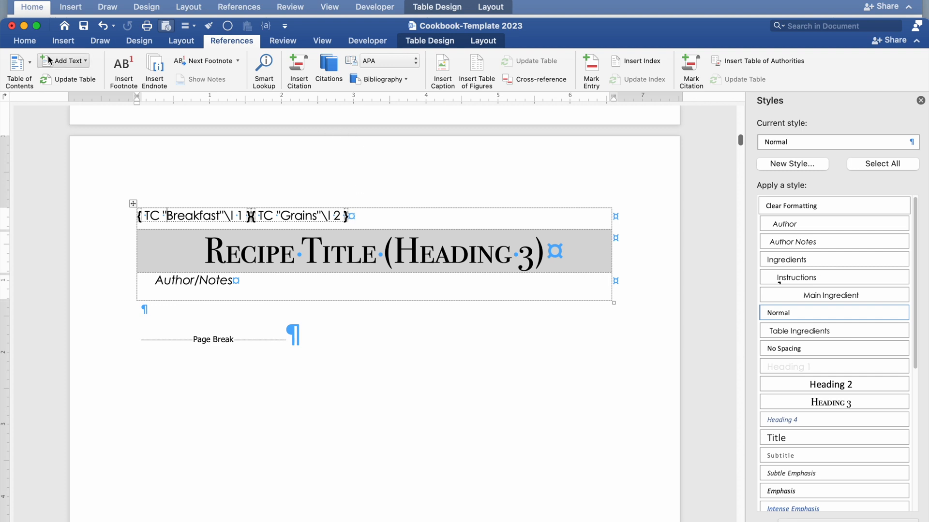
click(24, 41)
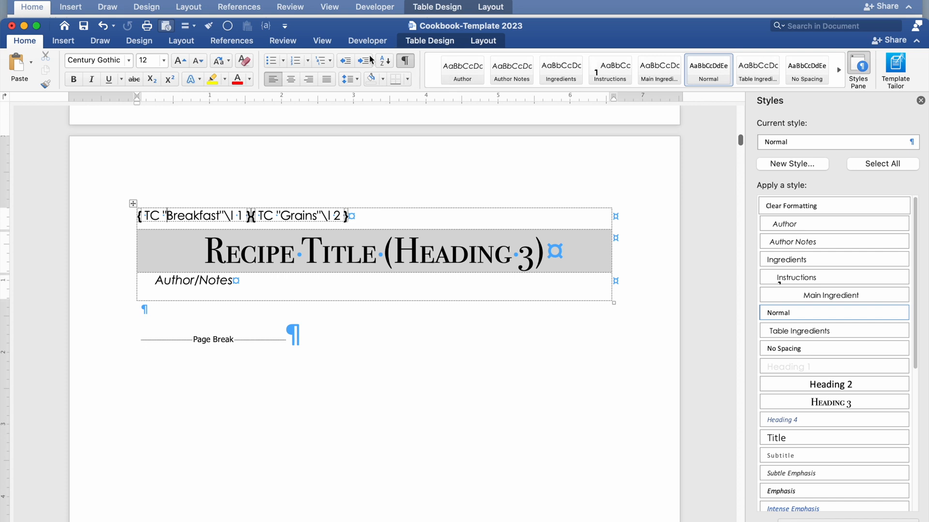
click(405, 61)
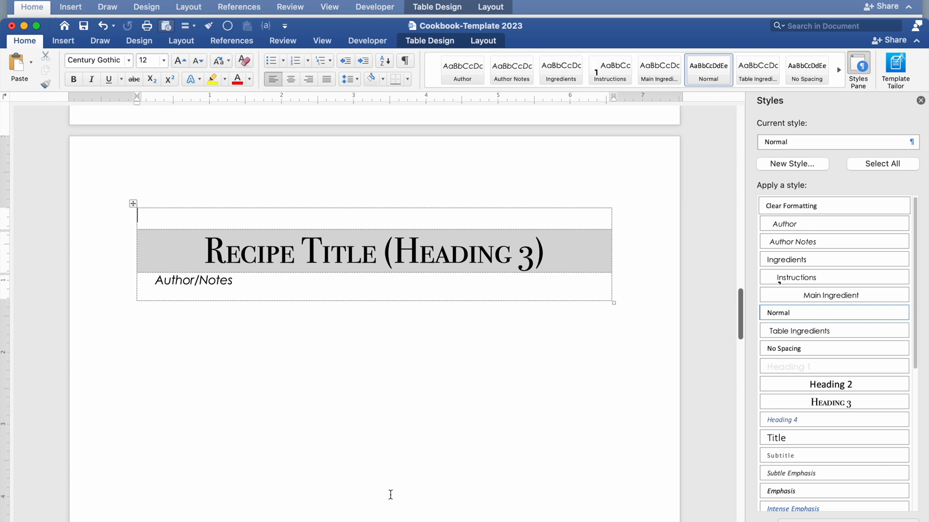
click(156, 215)
click(408, 61)
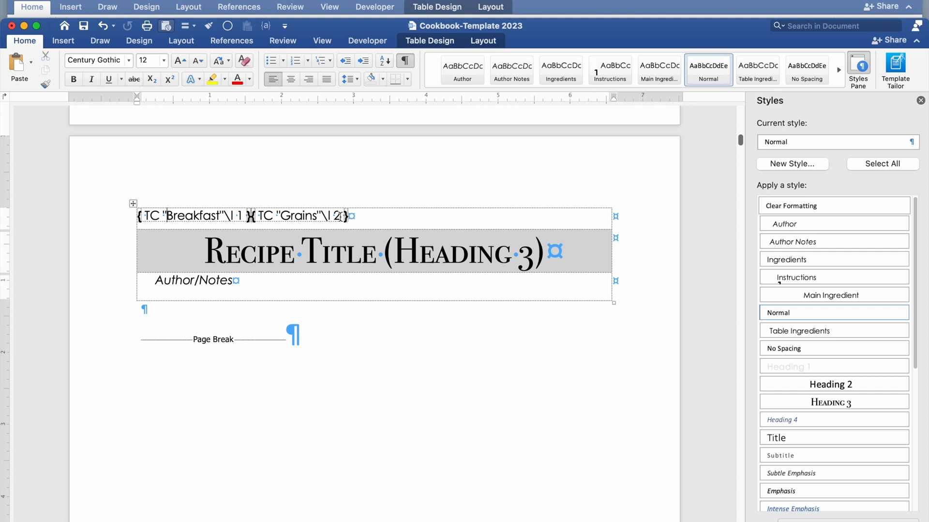
key(Page_Down)
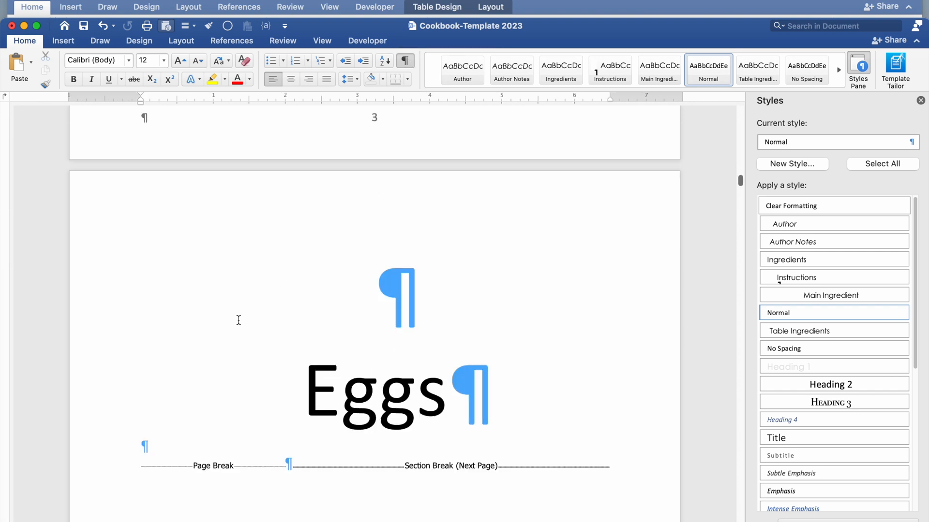
scroll(554, 326, up, 5)
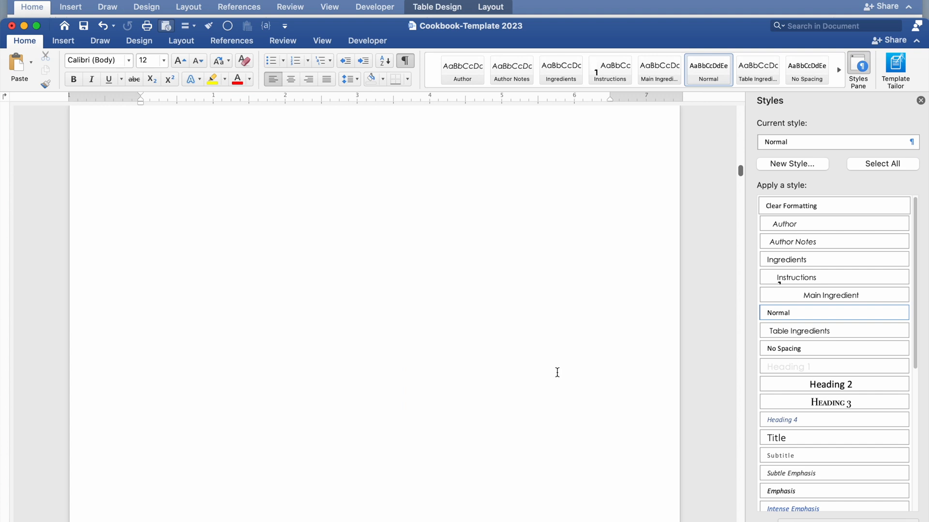
scroll(557, 372, up, 15)
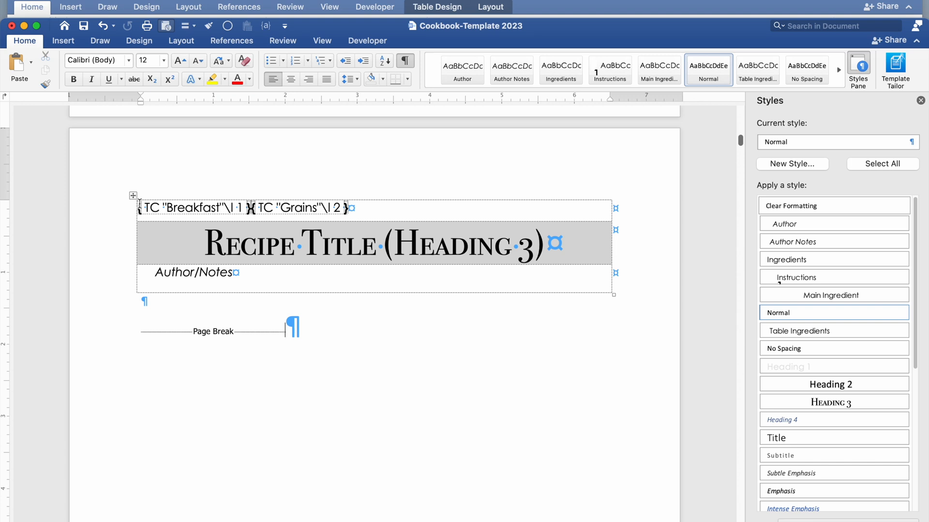
scroll(329, 377, down, 2)
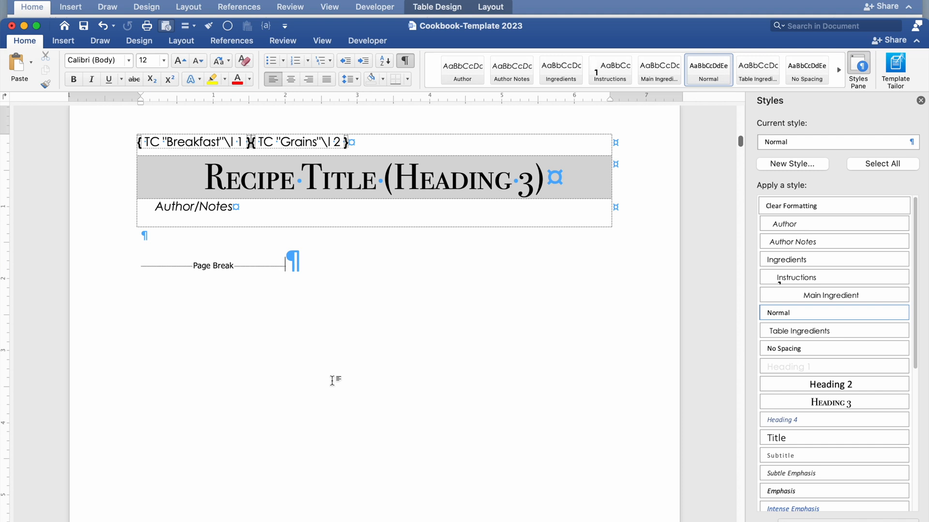
scroll(363, 429, up, 2)
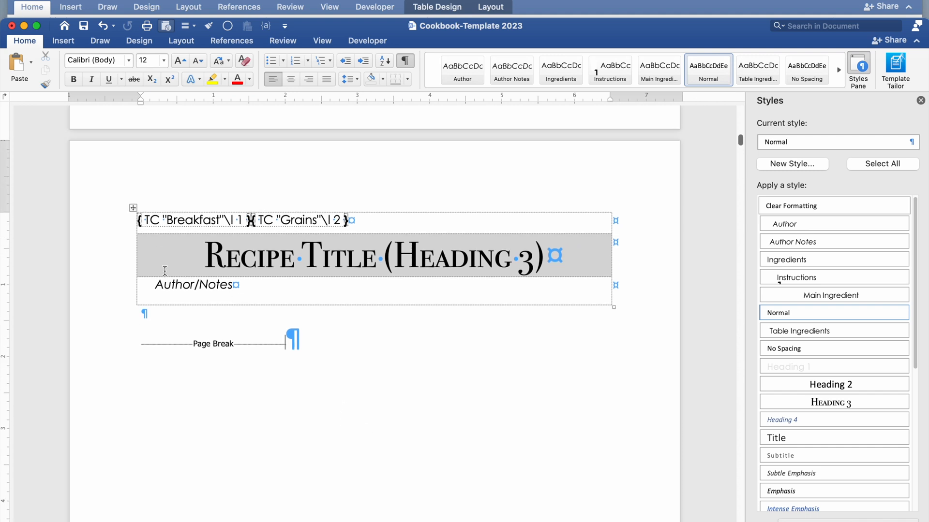